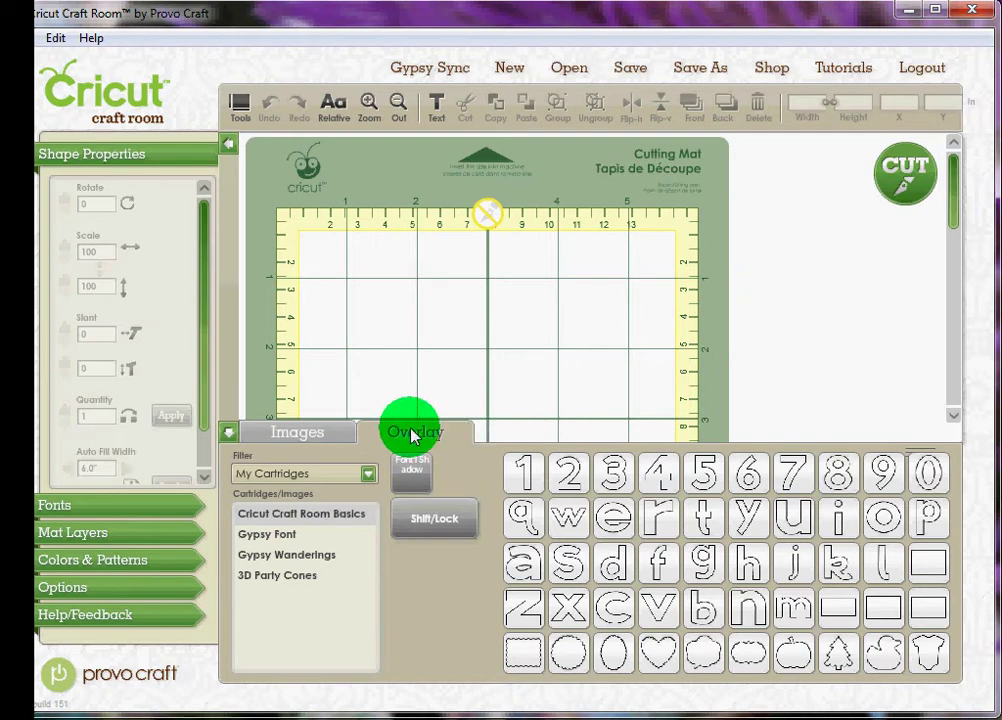
- Search the image library for 'cupcake'
click(306, 437)
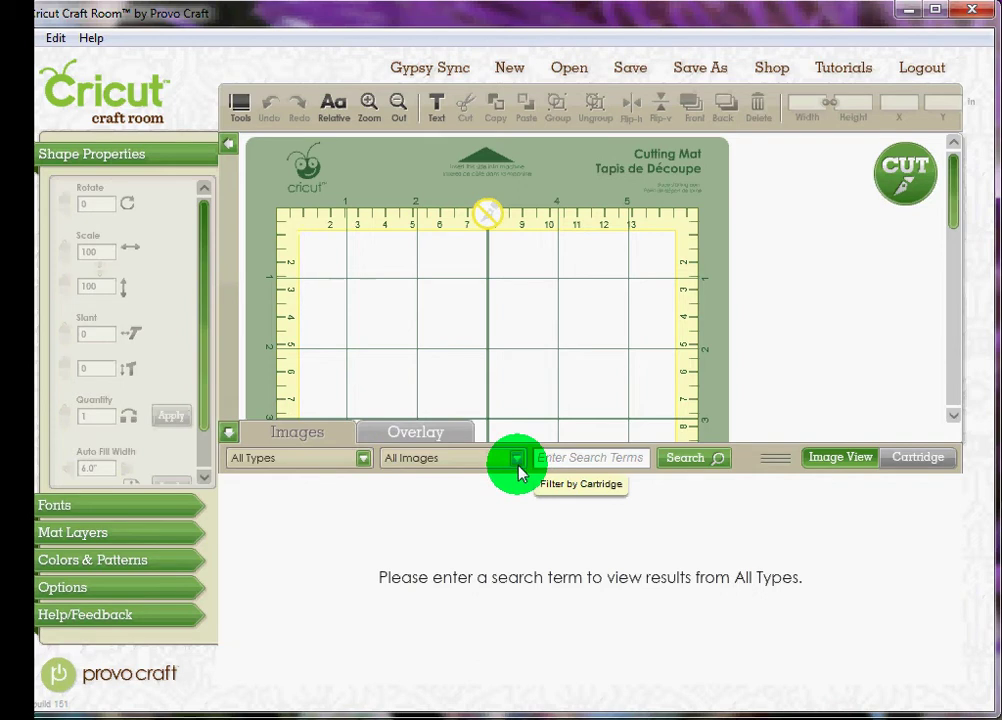
click(554, 458)
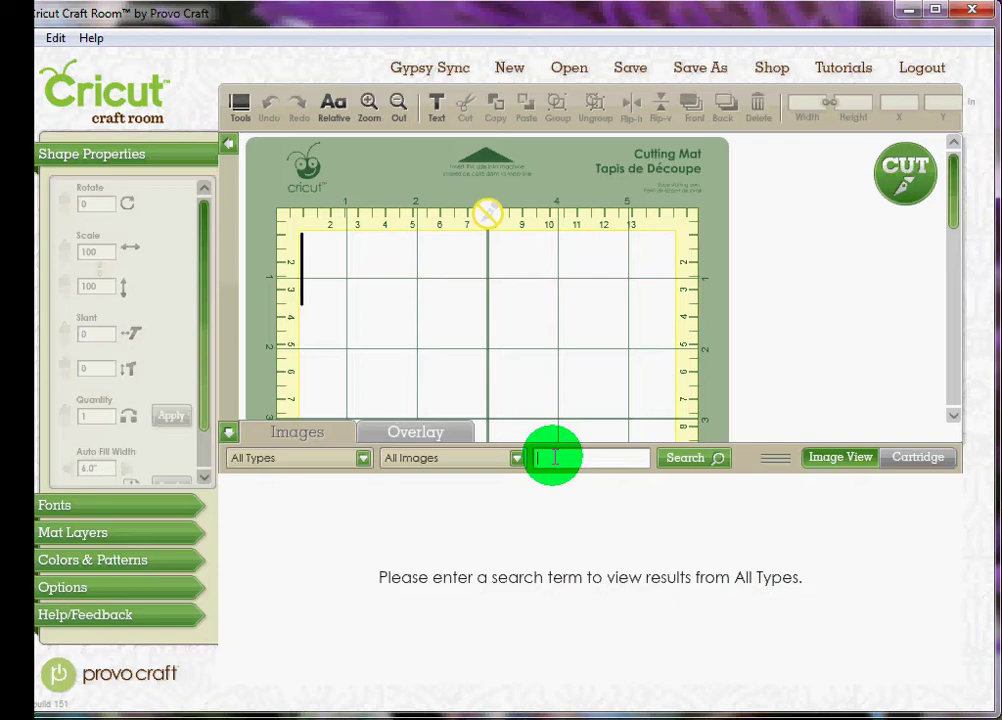
text(cupcake)
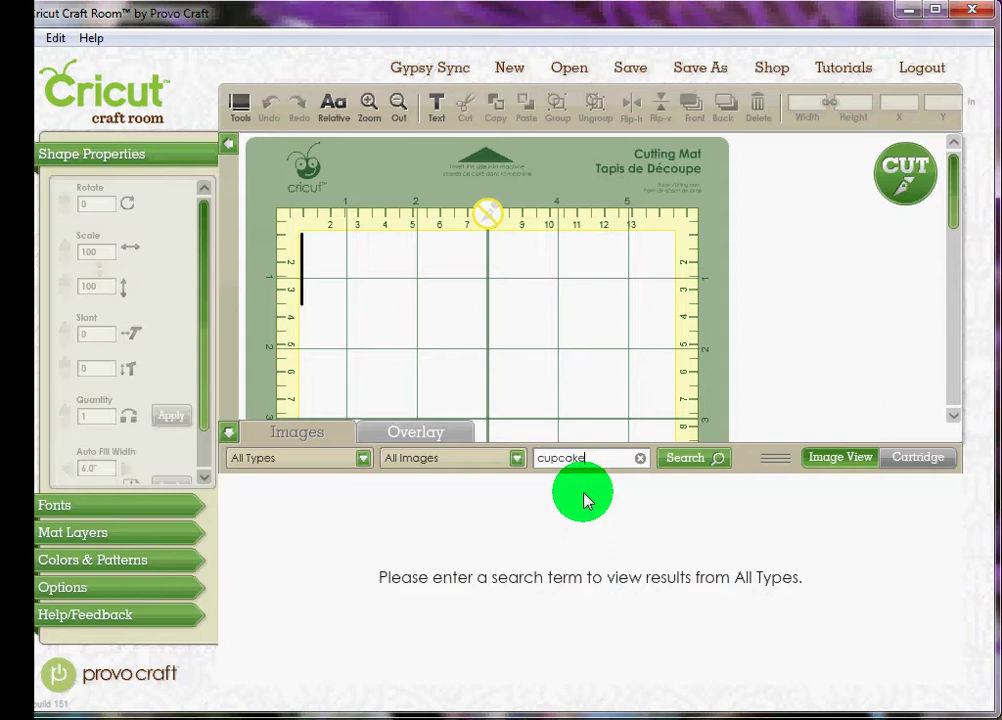
click(683, 460)
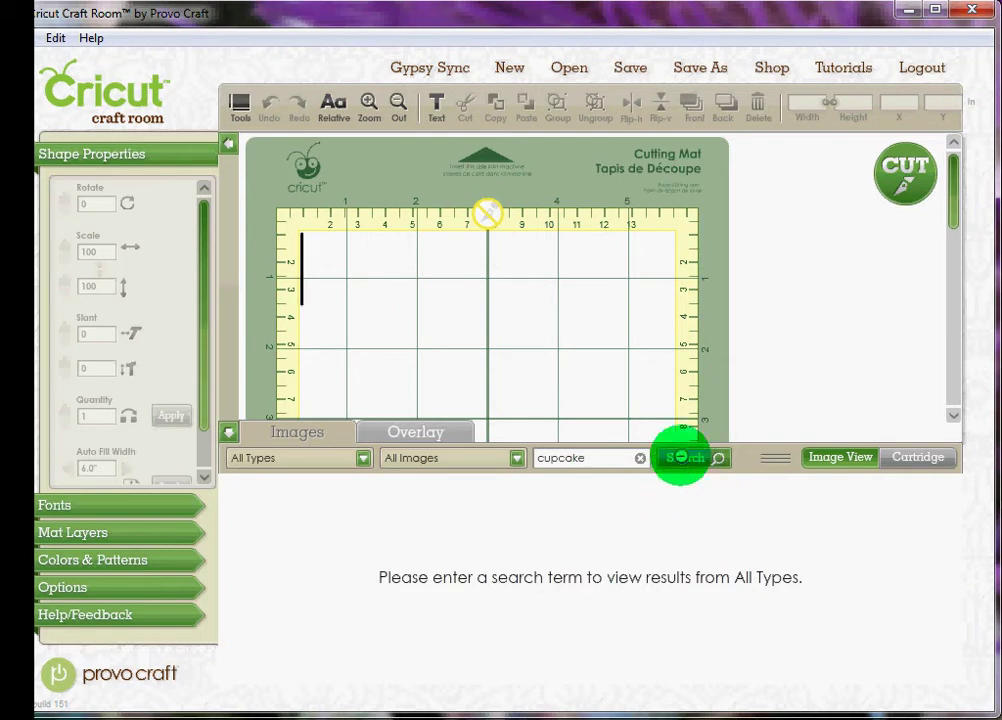
- Show the cupcake search results grouped by cartridge
mouse_move(672, 530)
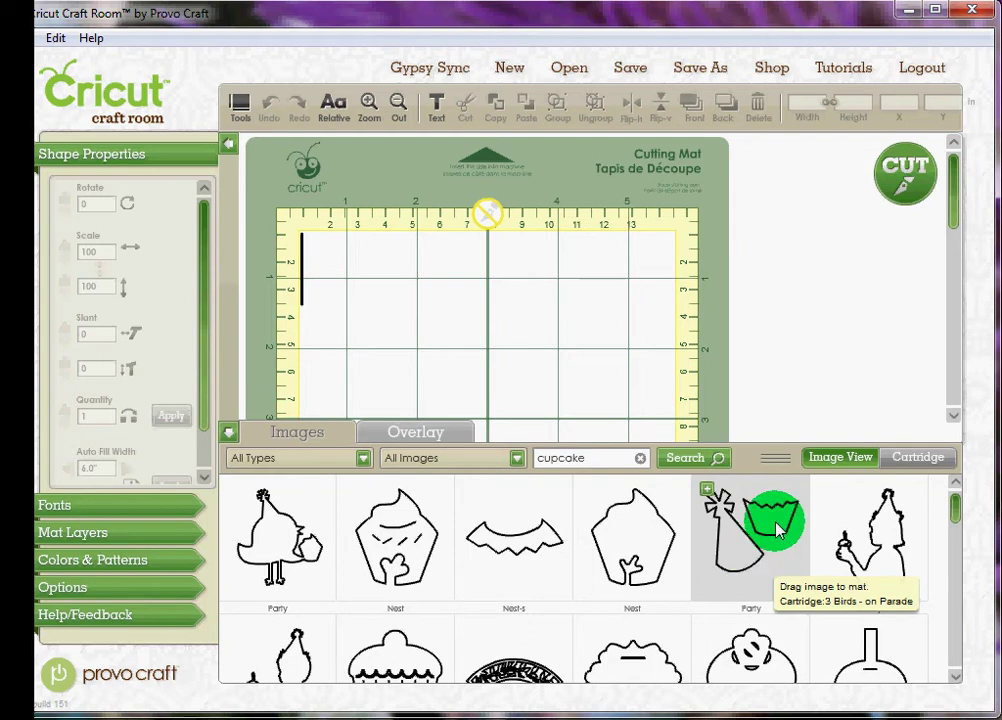
click(895, 460)
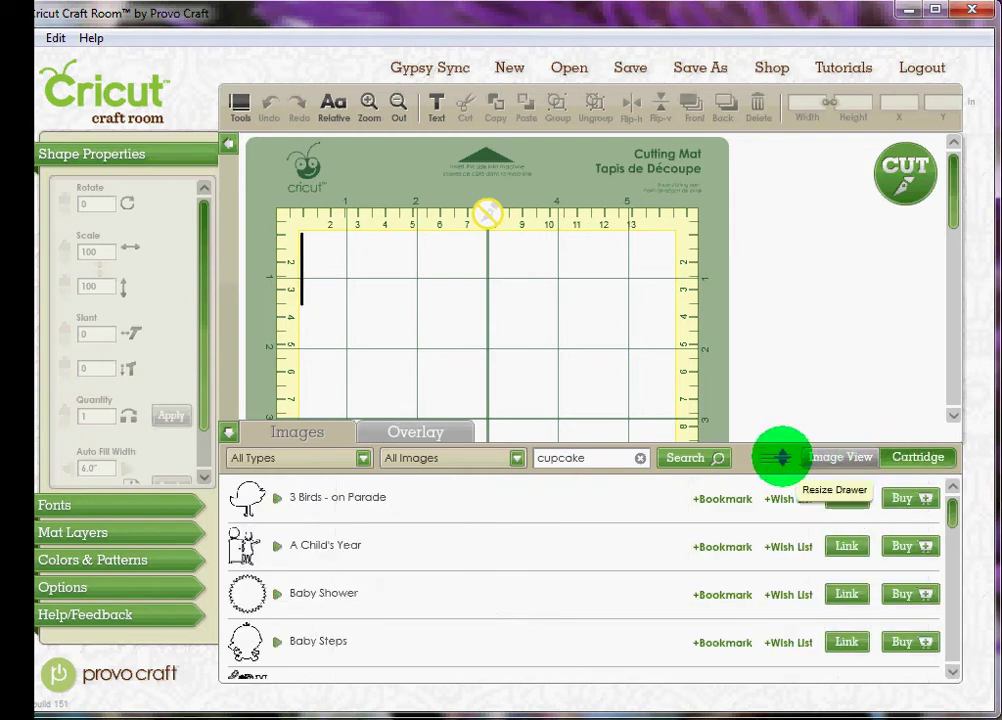
drag(778, 456, 783, 220)
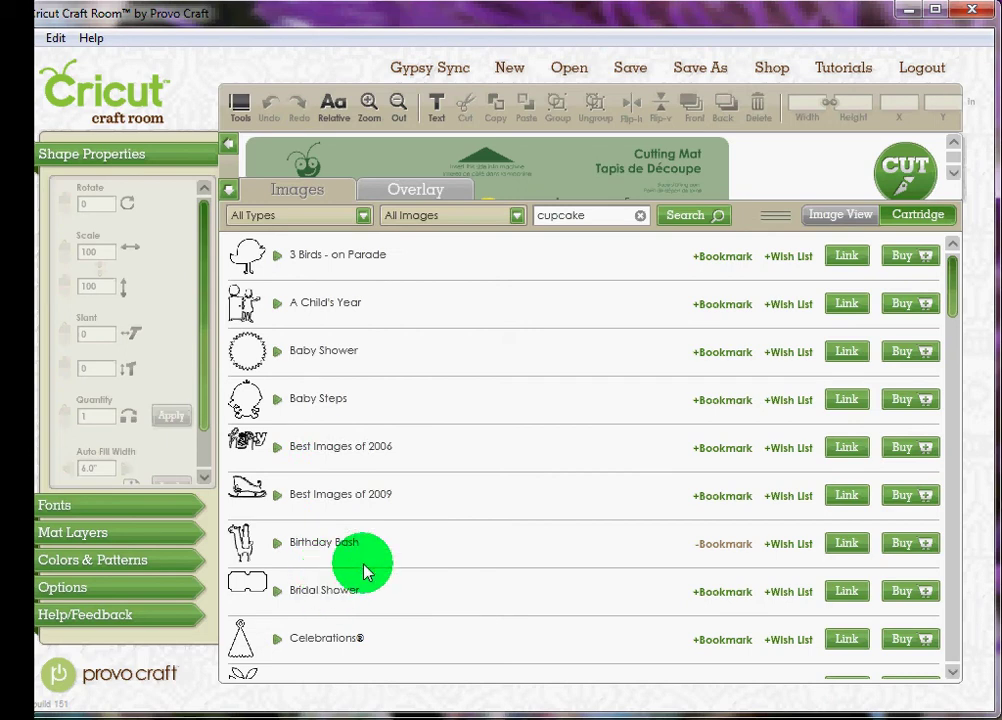
scroll(407, 436, down, 4)
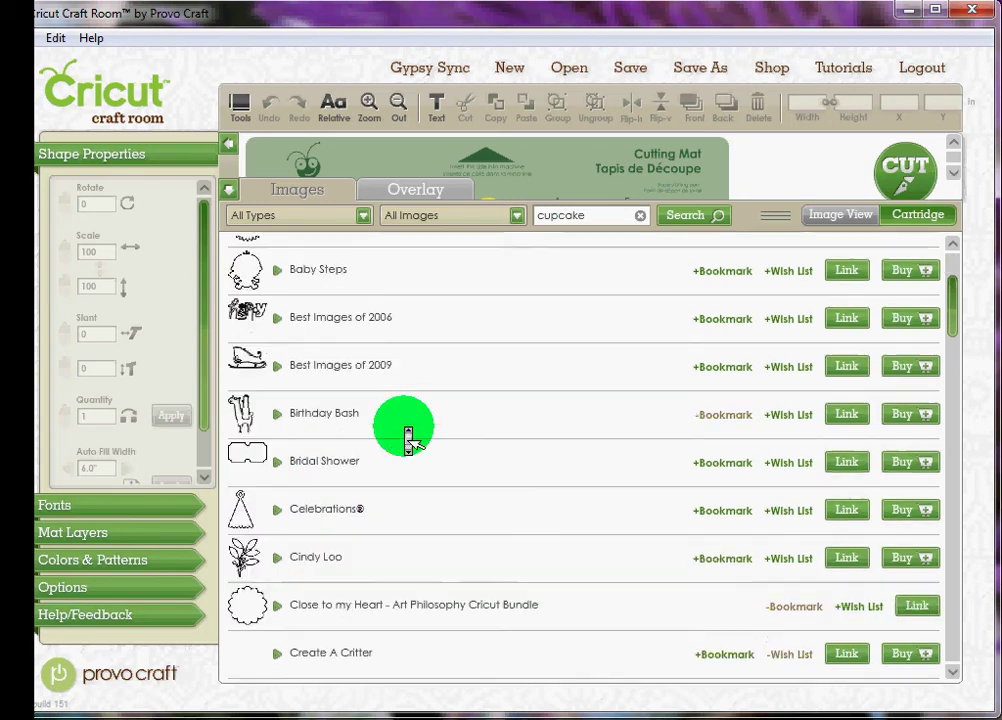
scroll(407, 436, down, 3)
scroll(407, 436, up, 6)
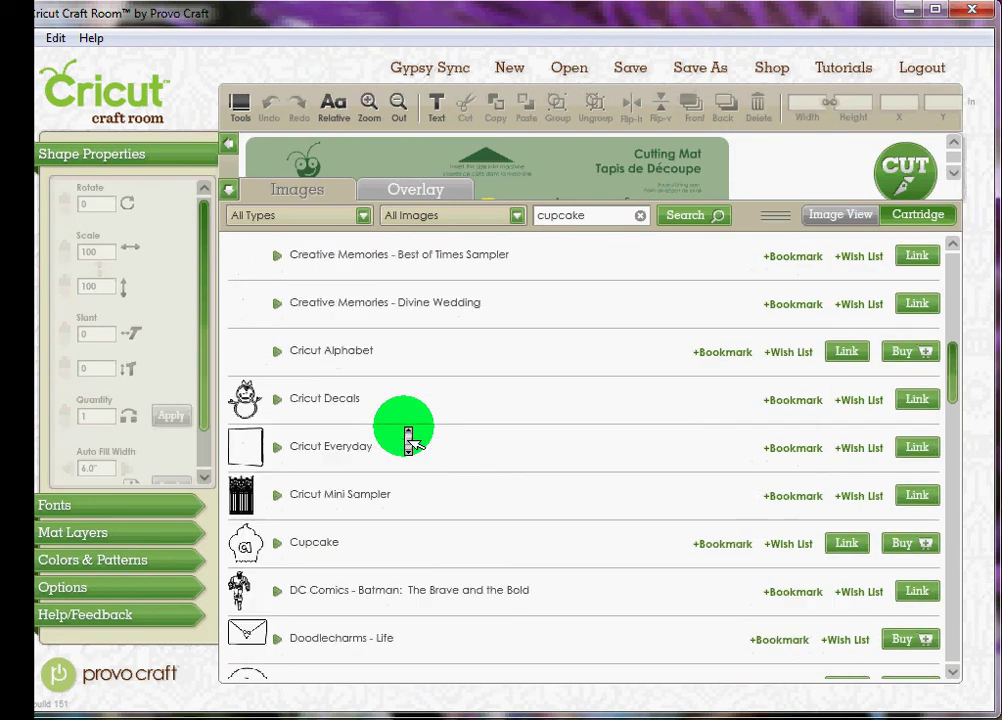
scroll(407, 436, up, 3)
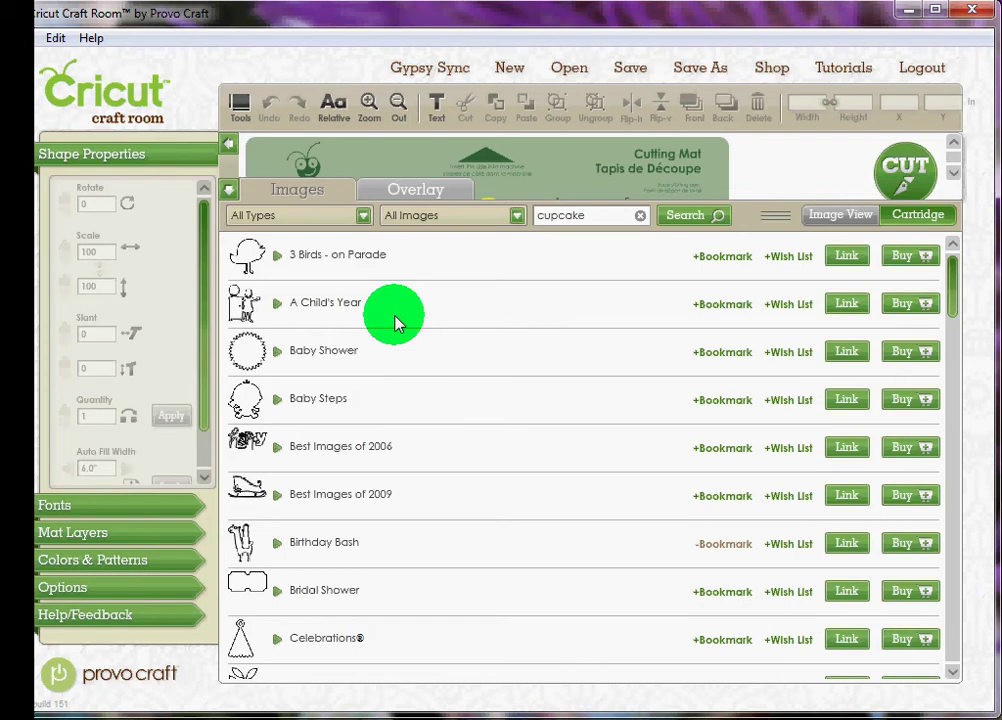
- Filter the cupcake search results to My Cartridges only
click(364, 215)
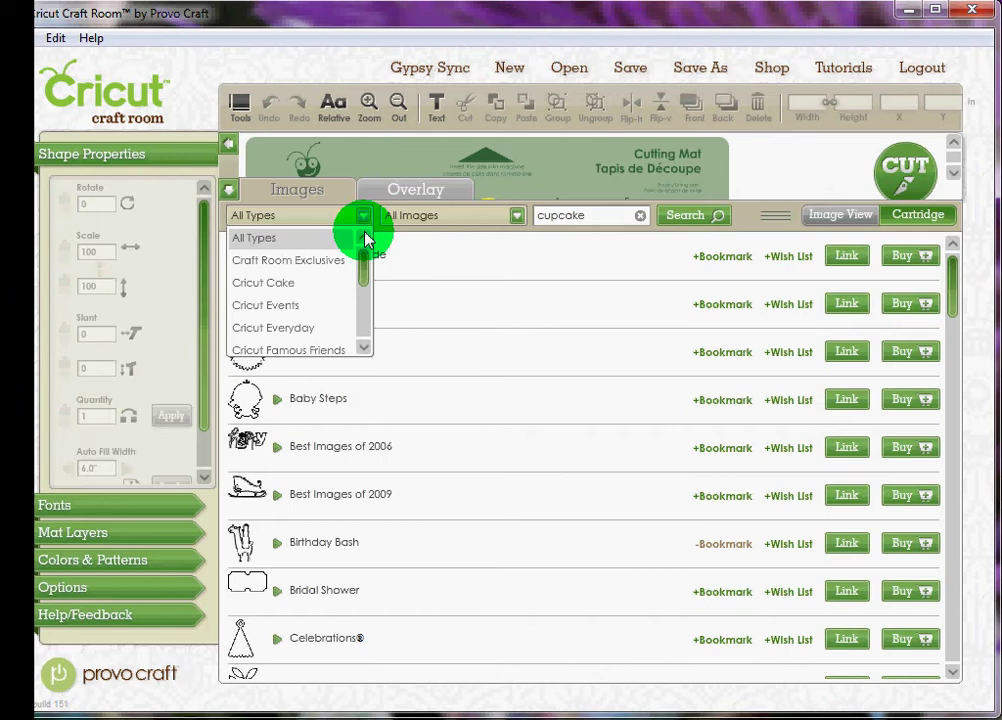
drag(365, 272, 364, 346)
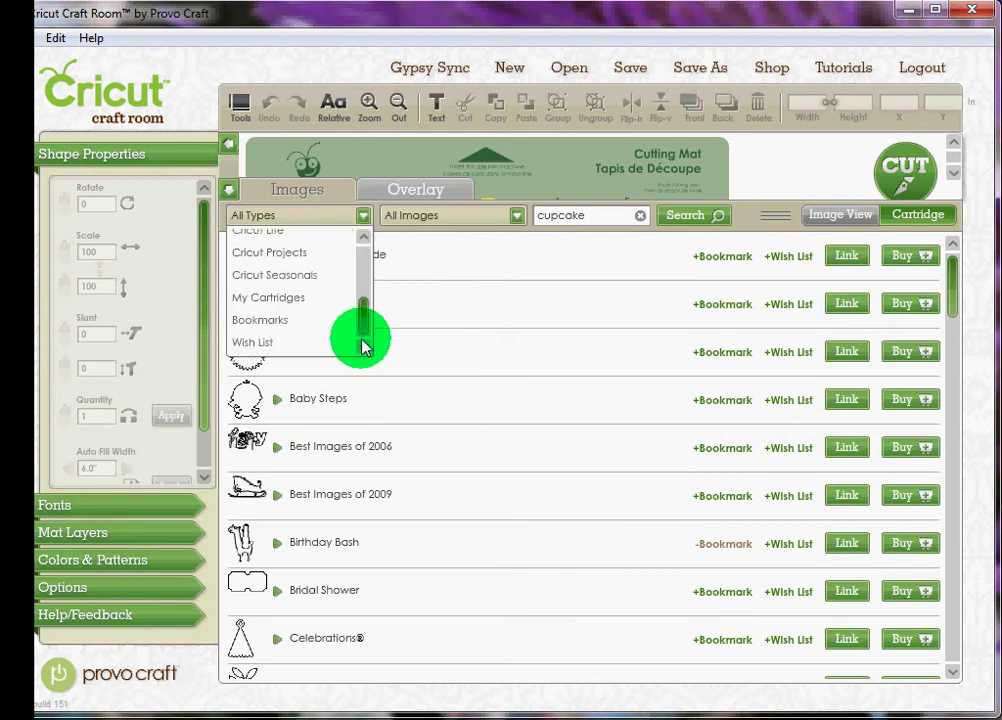
click(330, 298)
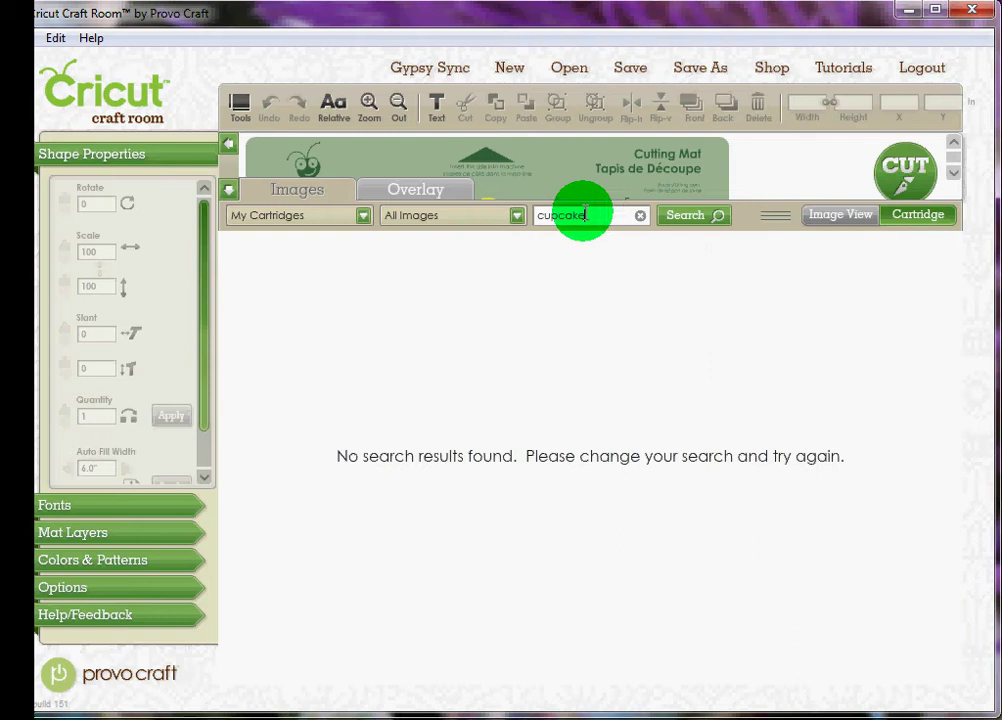
- Try Gypsy Sync, dismiss its Coming Soon notice, and reopen the cartridge type filter
click(438, 70)
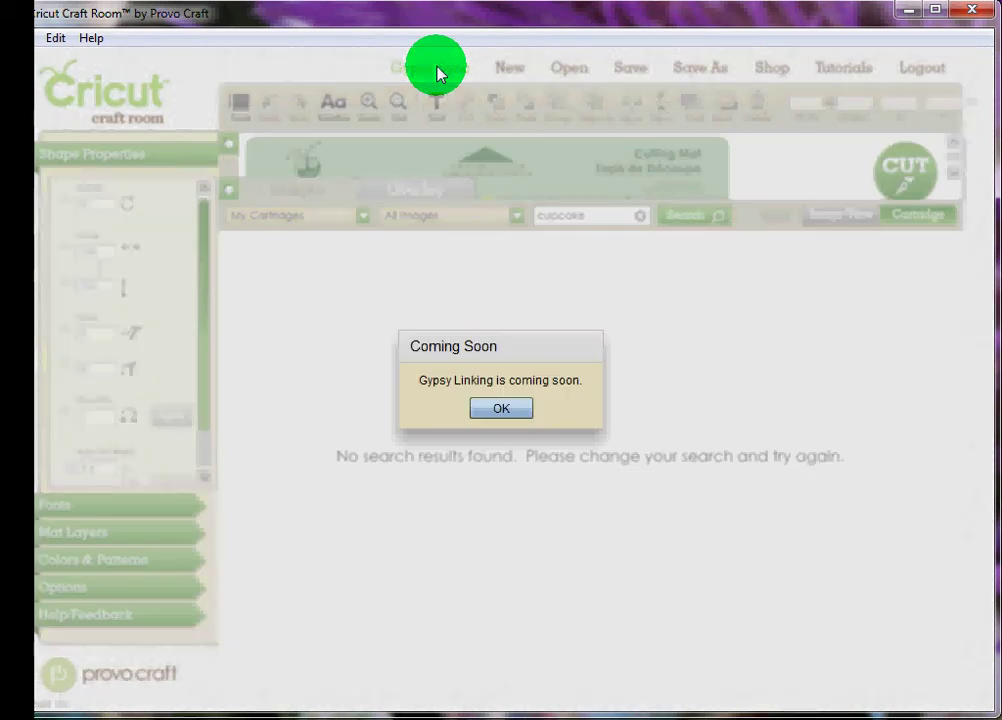
click(501, 410)
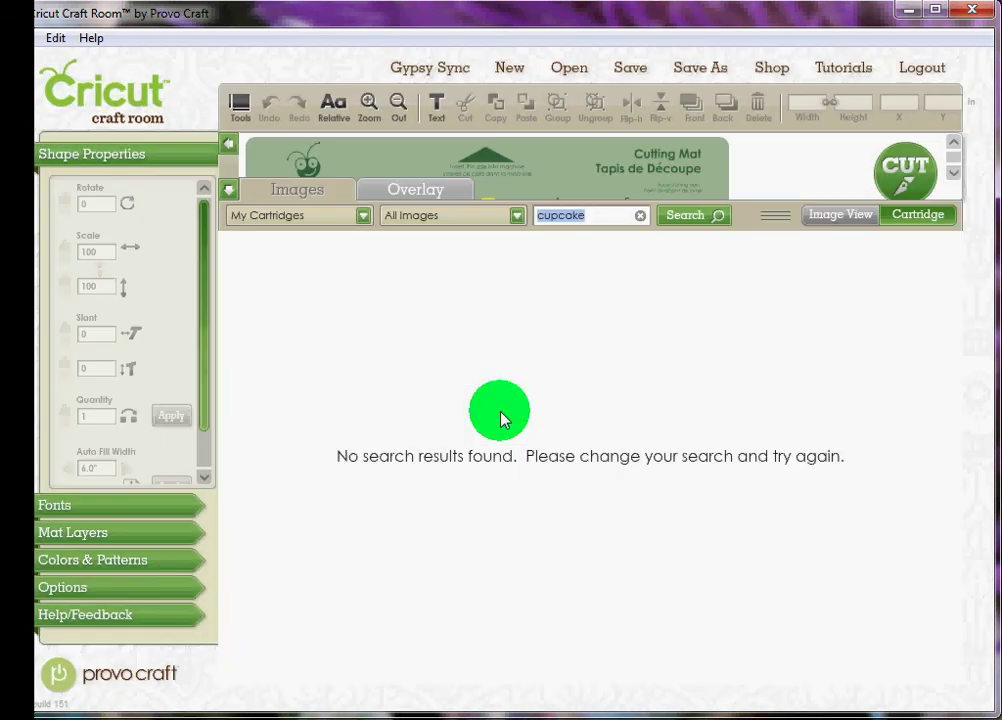
click(363, 222)
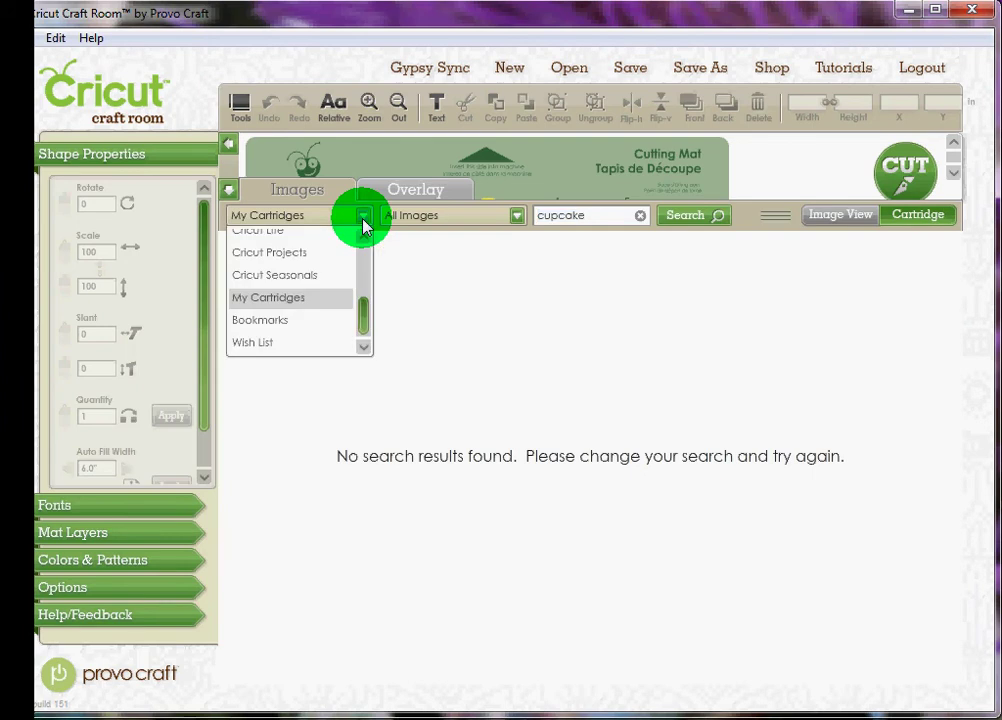
drag(366, 333, 353, 237)
- Return the search to All Types and scroll to the Birthday Bash cartridge
click(337, 234)
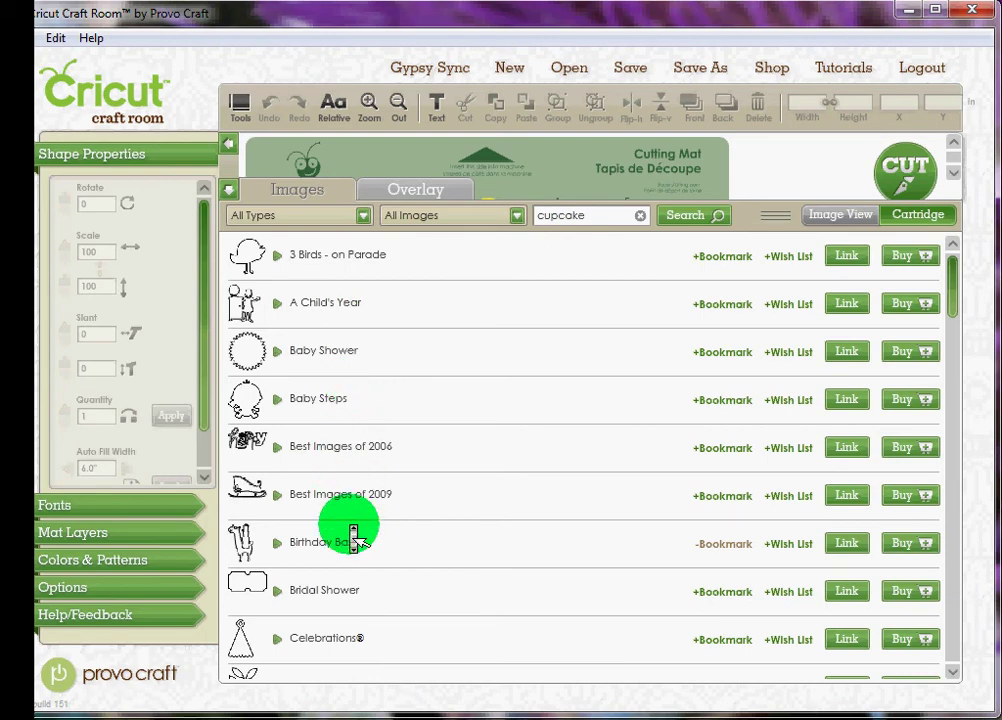
scroll(360, 500, down, 3)
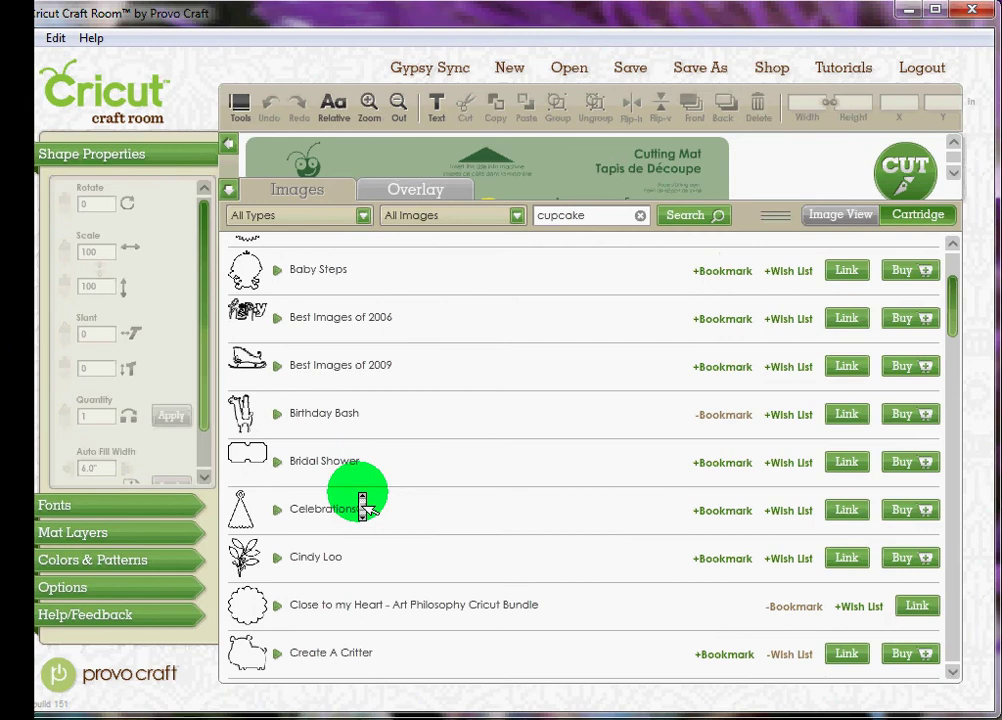
scroll(350, 495, down, 6)
scroll(386, 393, up, 6)
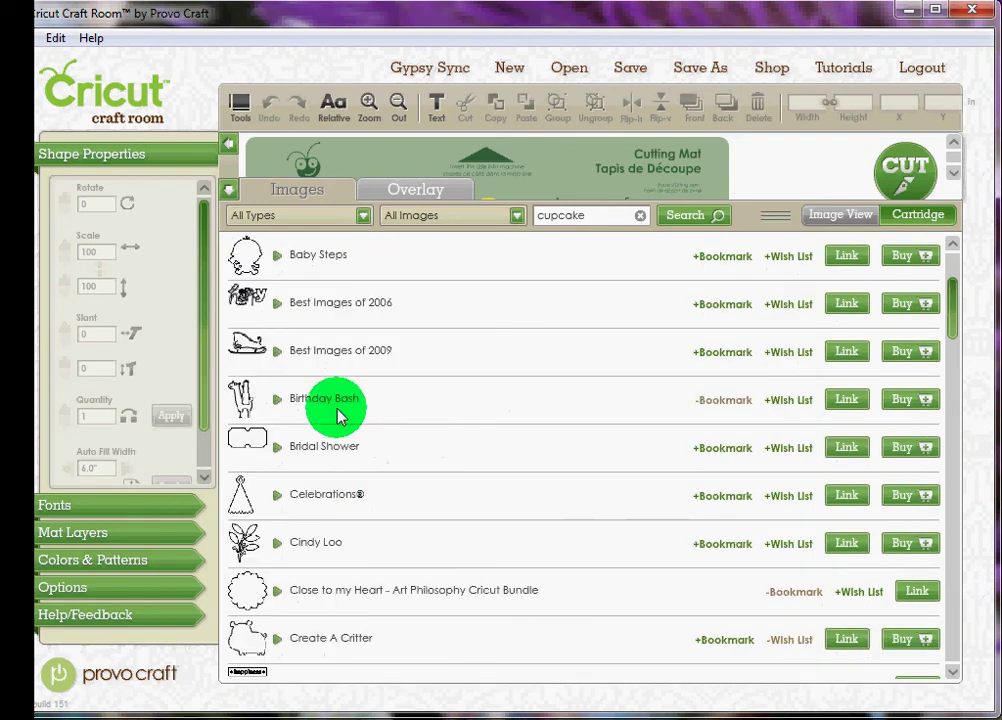
- Place Birthday Bash's Standard cupcake on the mat at 0.694 × 1 in
click(277, 398)
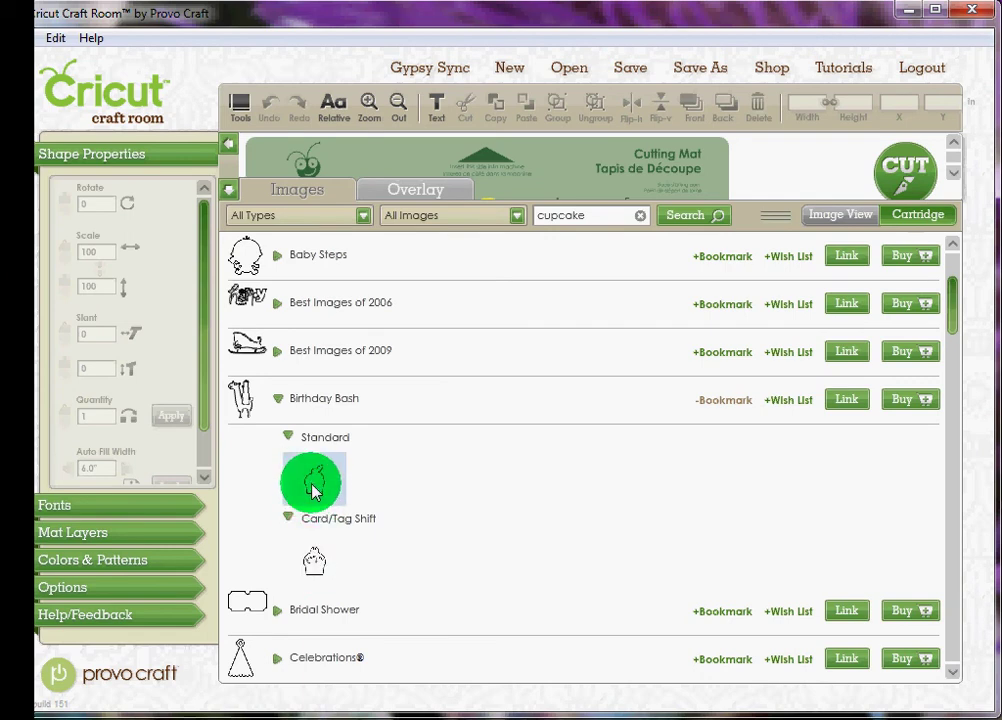
mouse_move(312, 490)
mouse_down()
mouse_move(320, 425)
mouse_move(307, 480)
mouse_up()
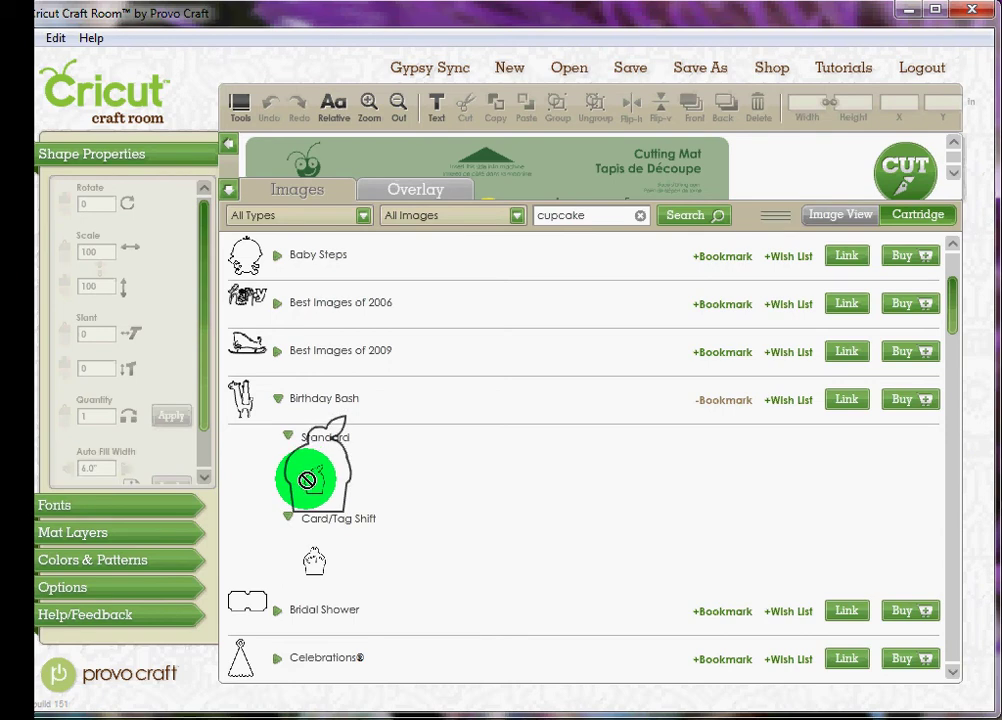
drag(307, 480, 306, 476)
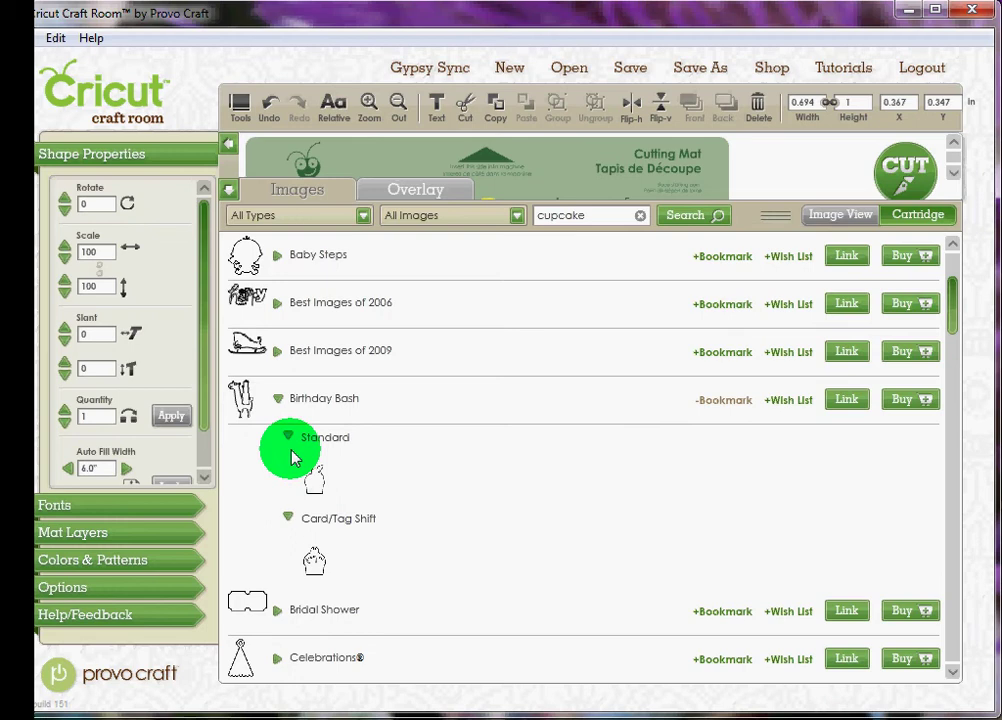
- Collapse Birthday Bash and scroll the results to the Doodlecharms® cartridge
click(278, 399)
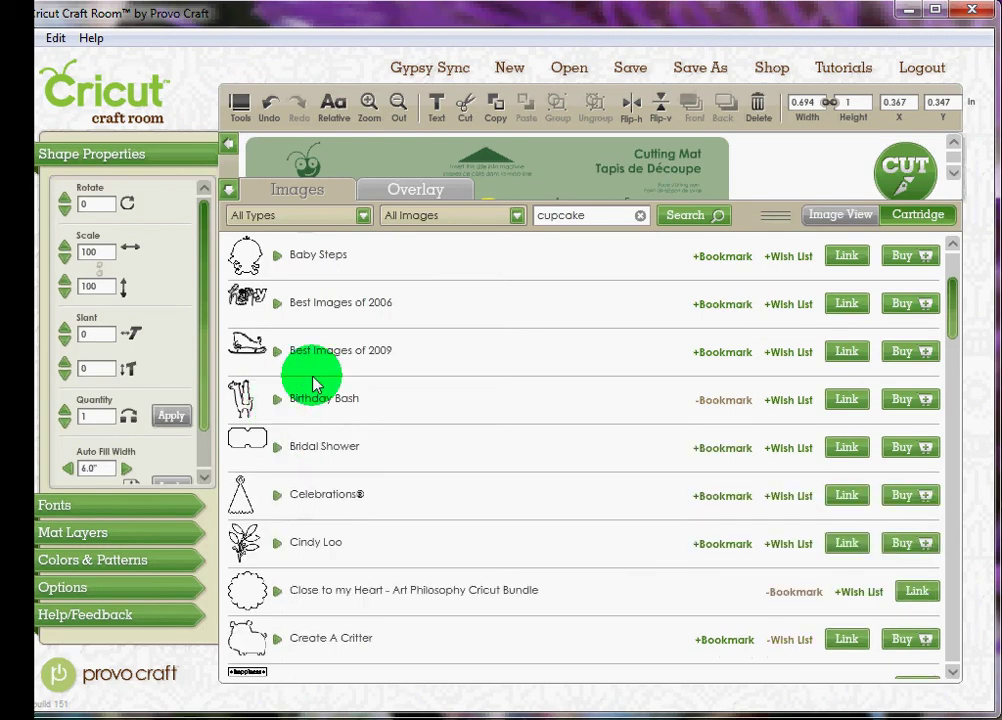
scroll(315, 385, down, 5)
scroll(313, 383, down, 6)
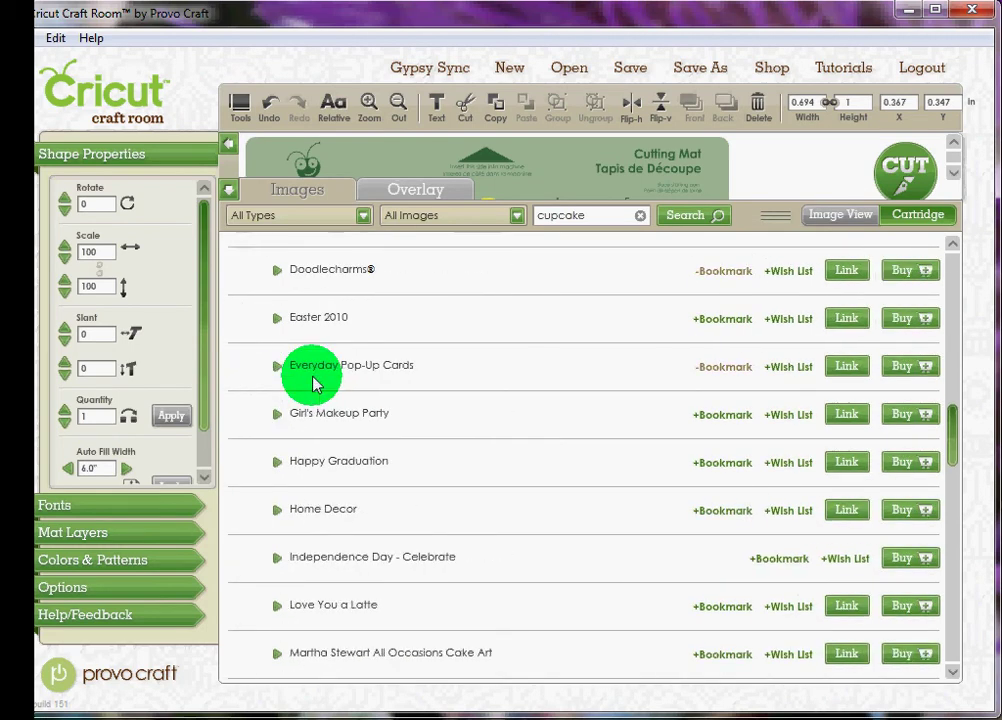
scroll(313, 383, up, 2)
scroll(313, 383, up, 2)
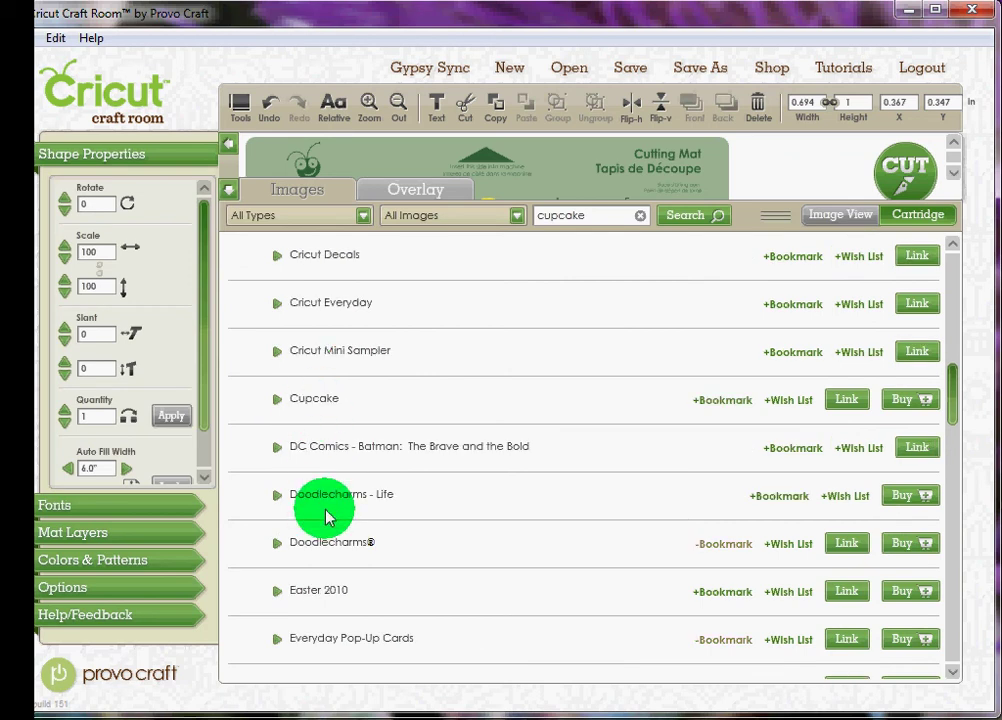
scroll(326, 514, up, 2)
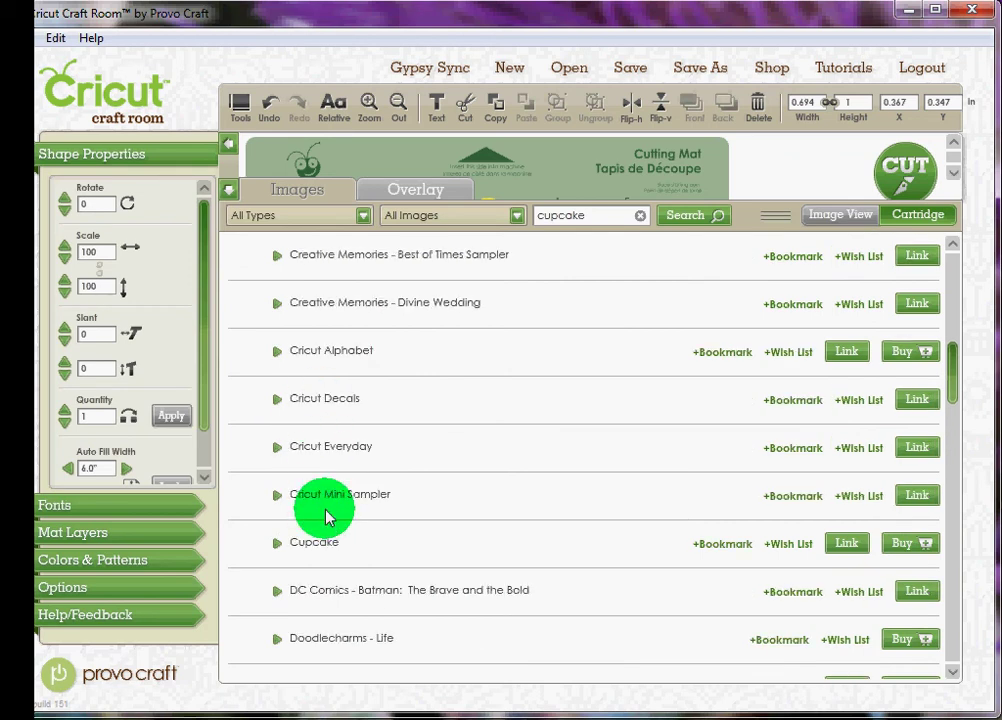
scroll(328, 516, down, 4)
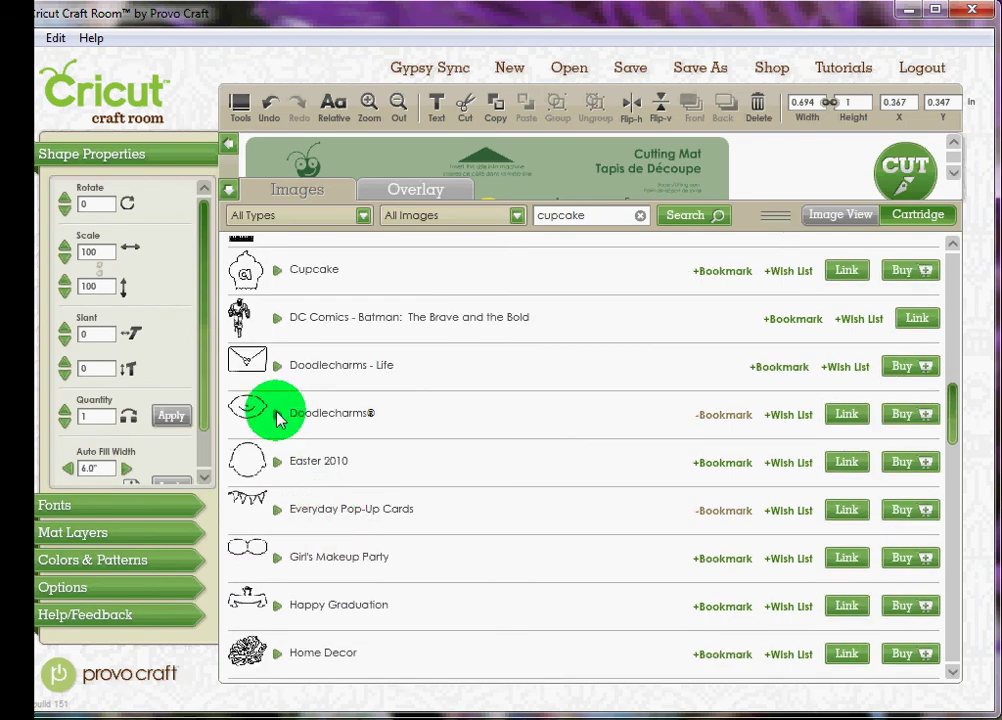
- Preview Doodlecharms® Standard, Tag and Card cupcakes, try placing one, then collapse it
click(277, 414)
click(278, 416)
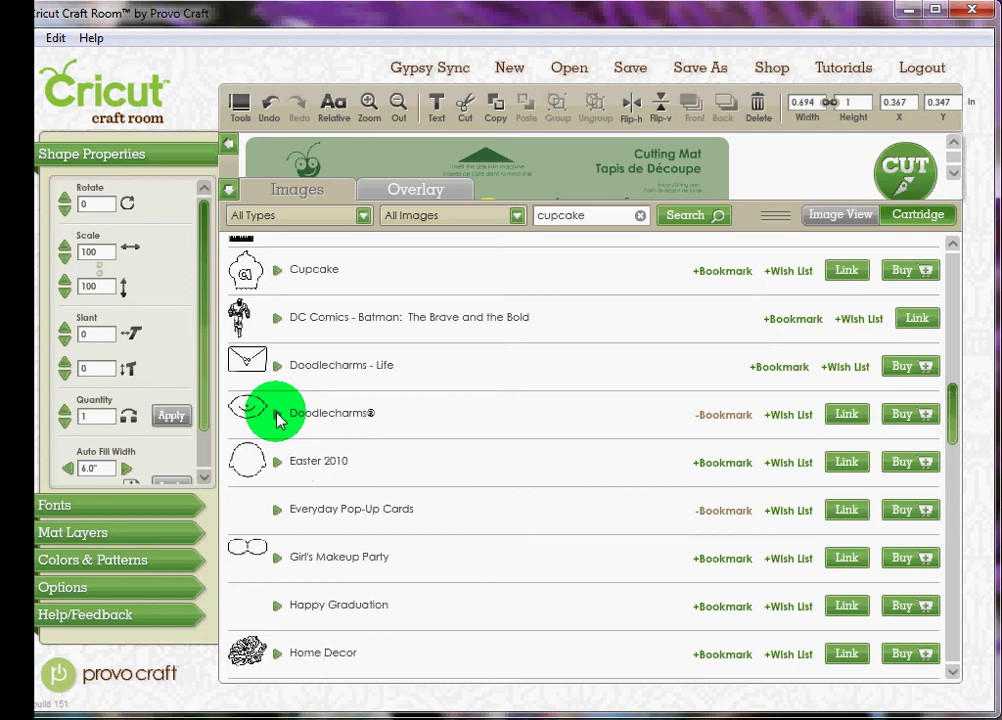
click(278, 415)
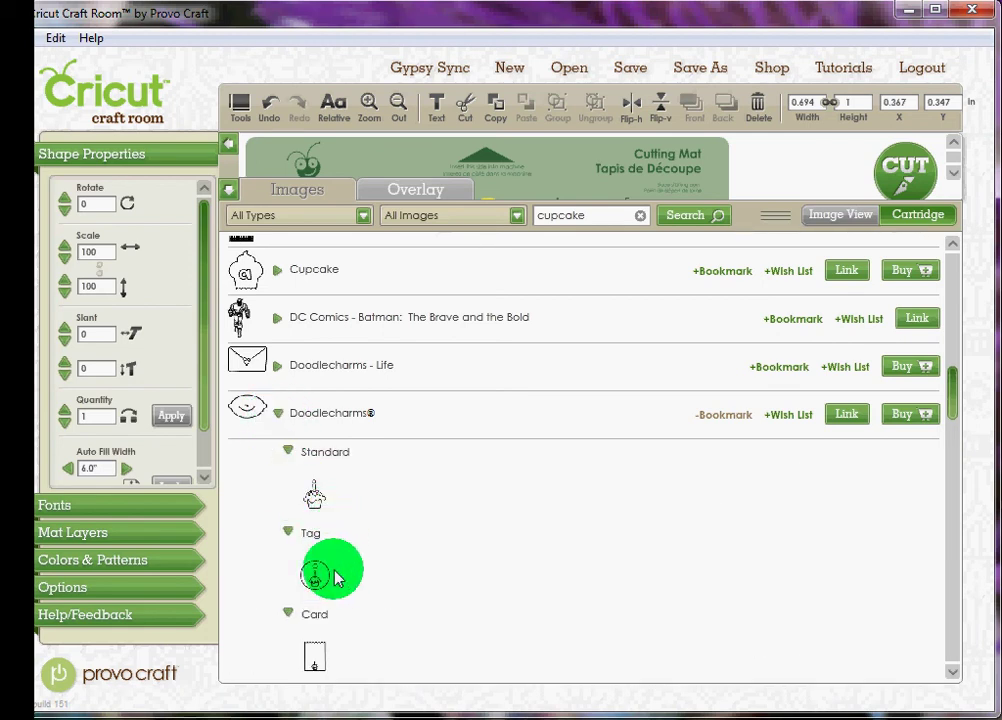
drag(312, 497, 290, 455)
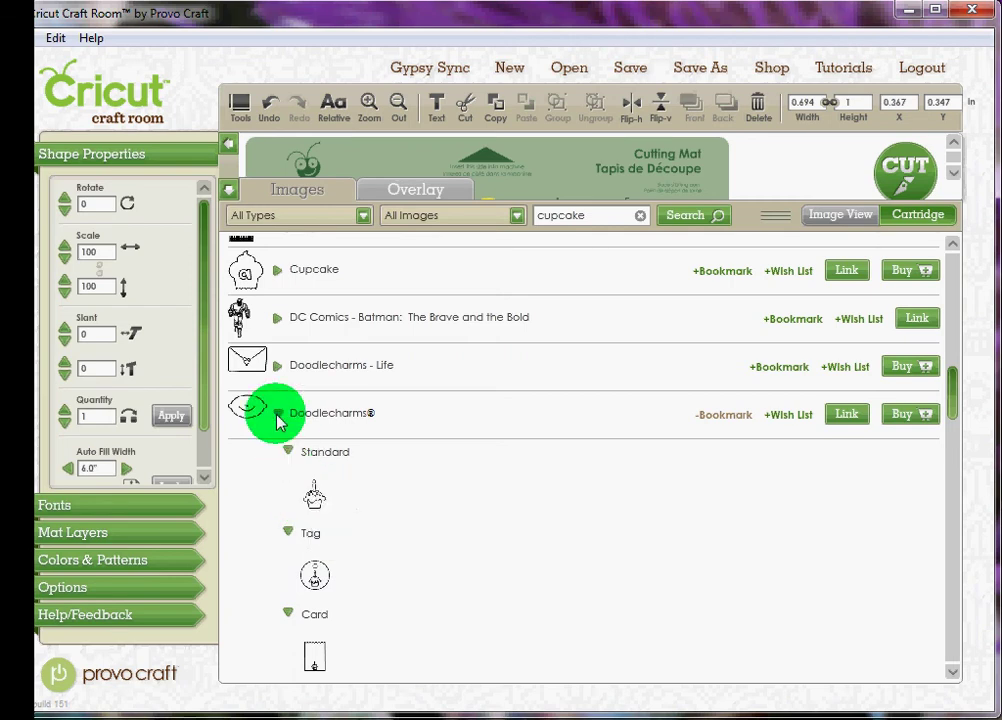
click(279, 414)
- Add a second Birthday Bash Standard cupcake to the mat on the current layer
scroll(310, 500, up, 10)
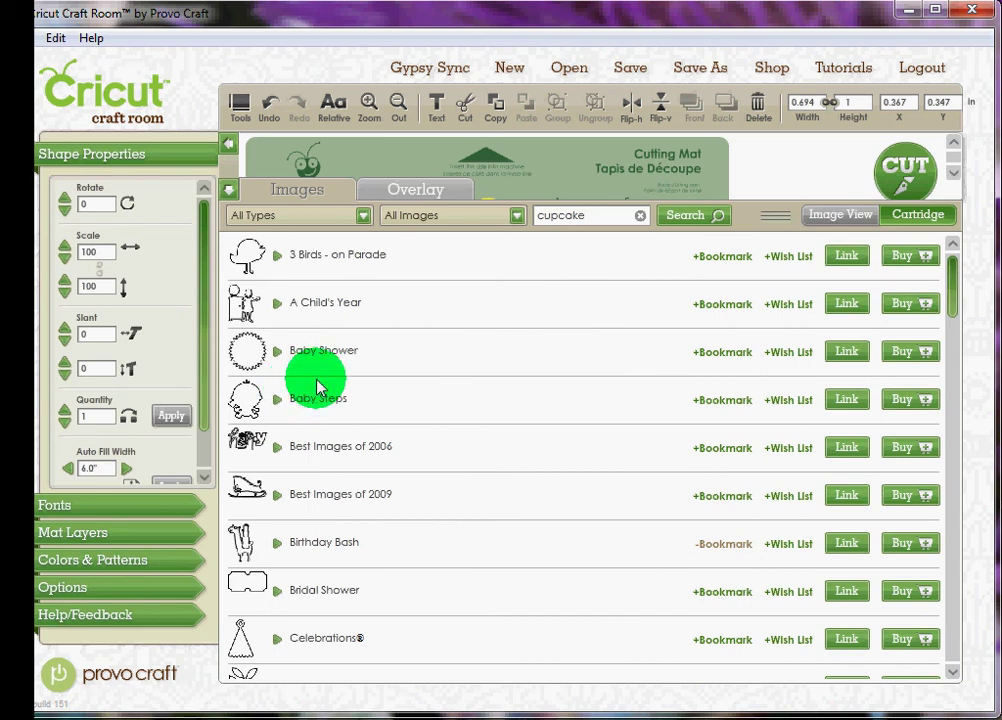
scroll(318, 386, down, 4)
scroll(318, 386, up, 3)
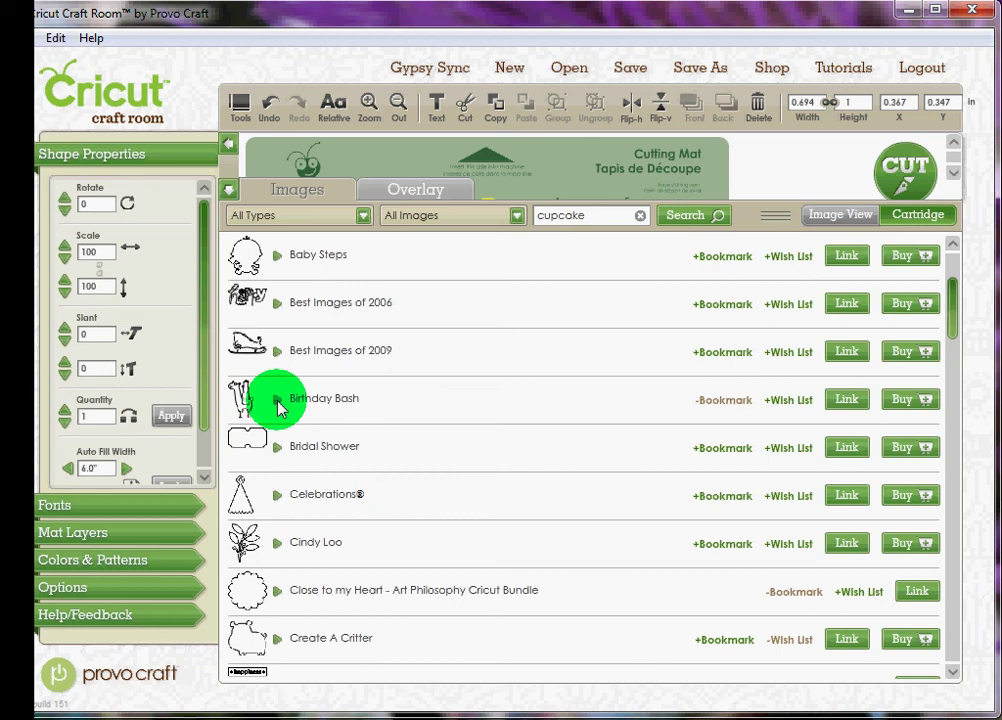
click(277, 399)
click(313, 480)
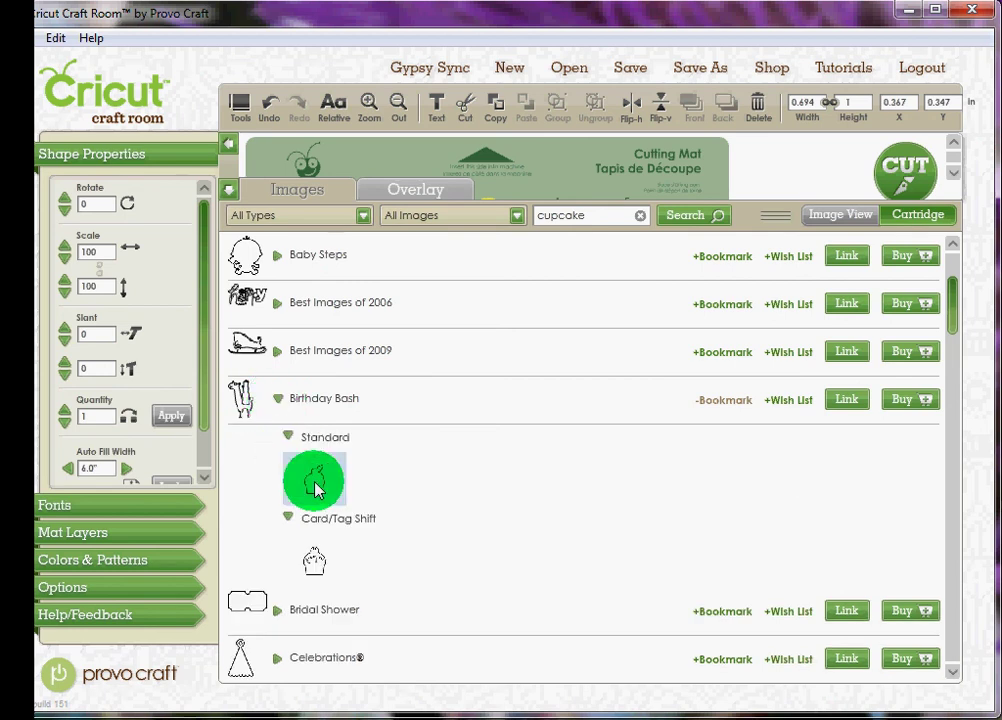
click(314, 486)
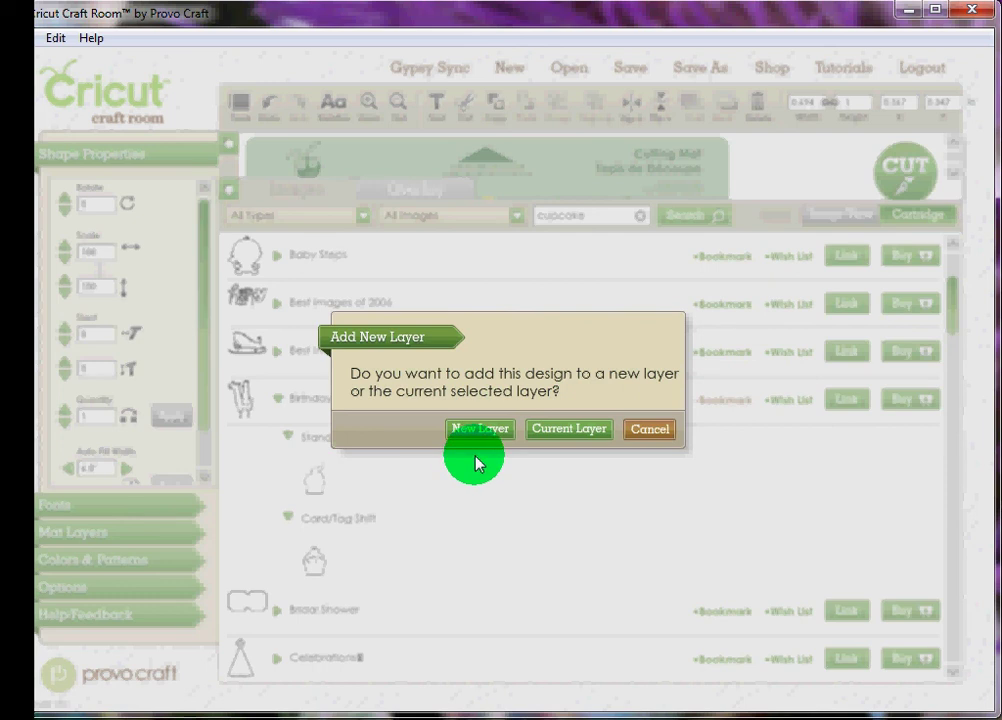
click(548, 429)
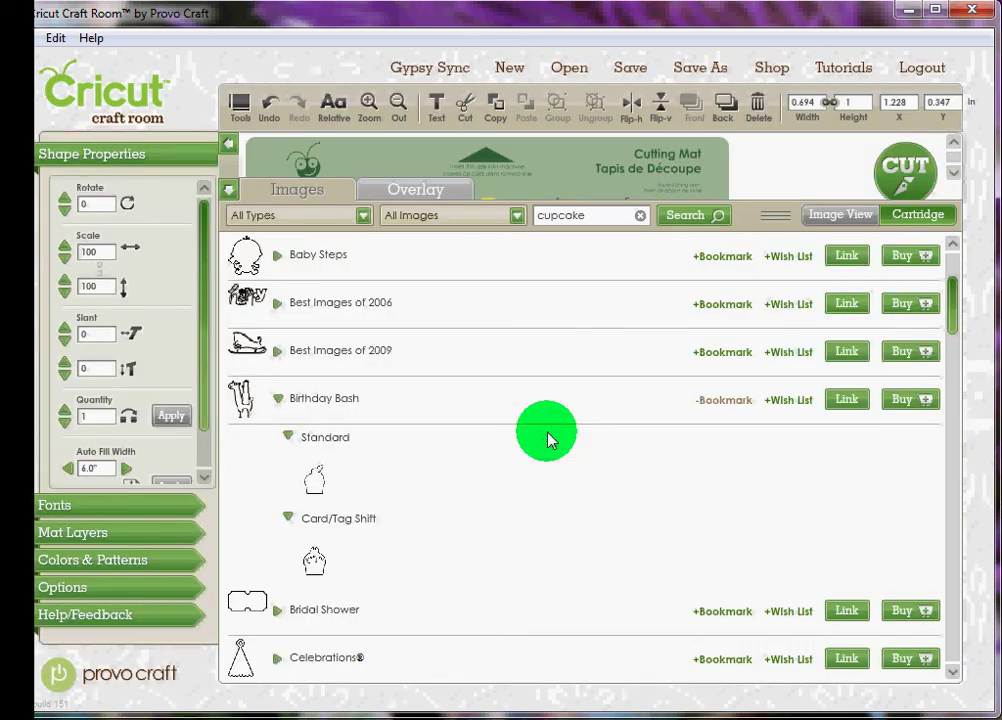
- Hide the image drawer to view both cupcakes, then raise it partway again
click(229, 191)
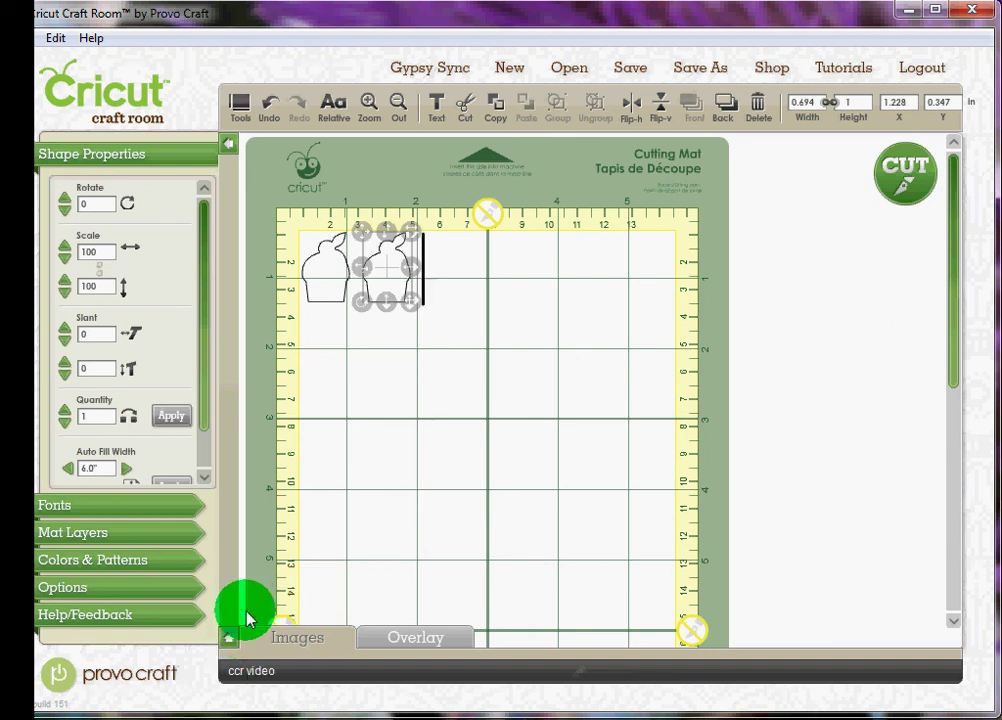
click(232, 638)
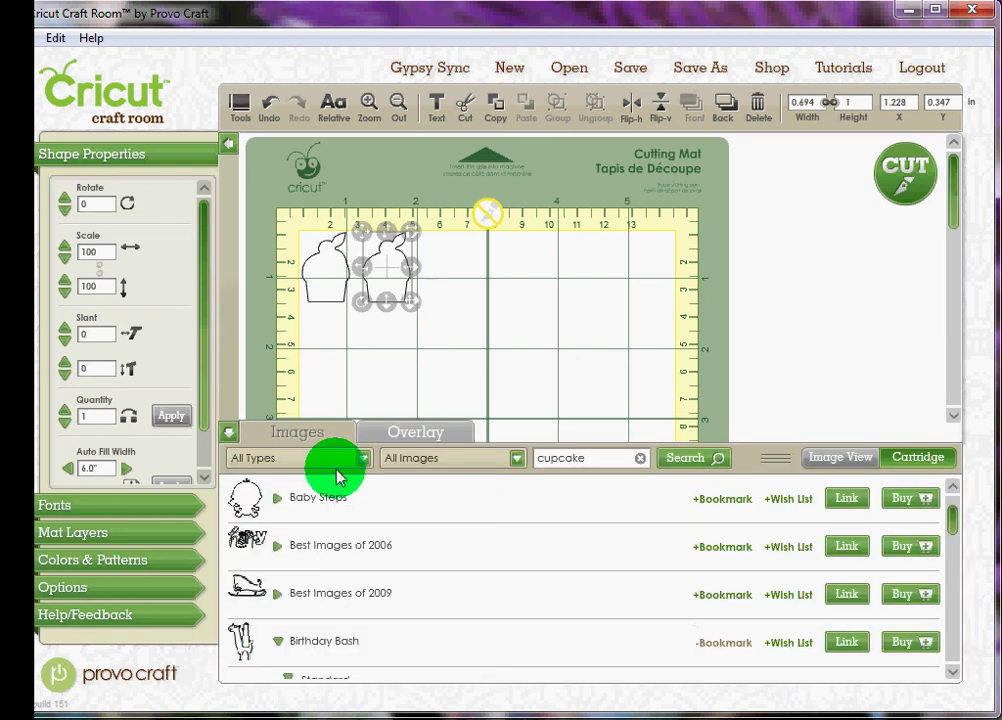
- Show the cartridge overlay filtered to My Cartridges
click(397, 440)
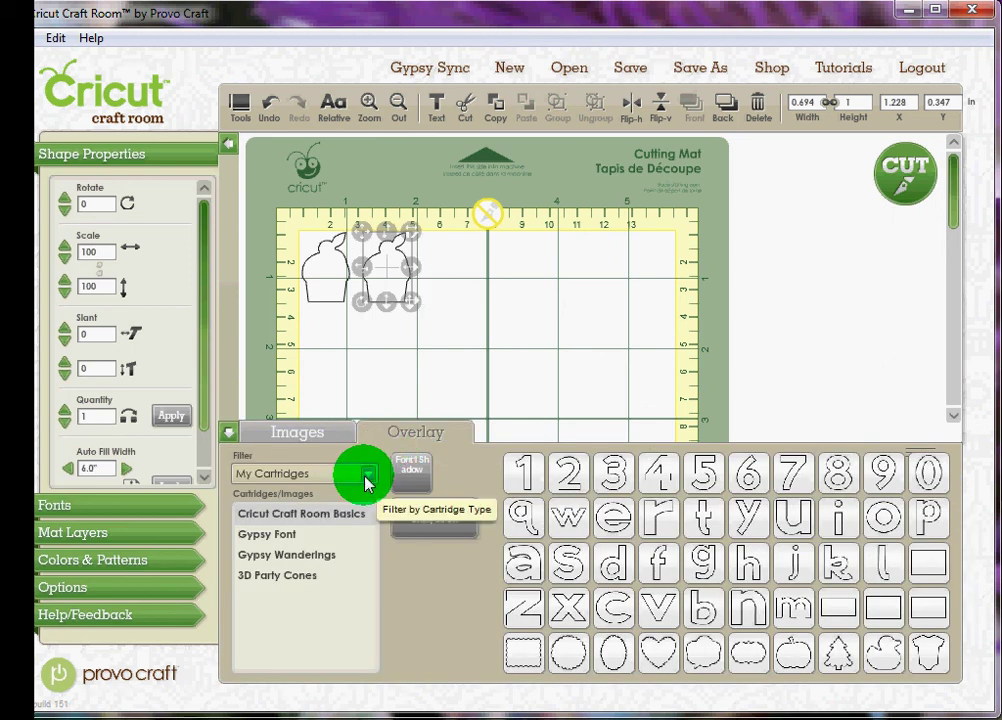
click(368, 478)
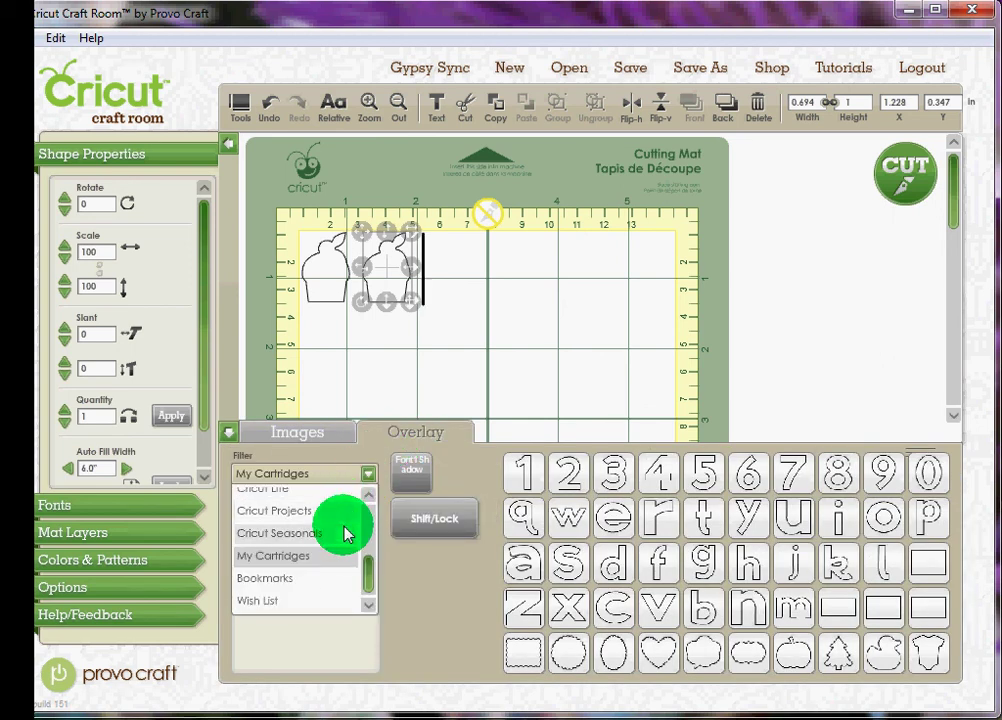
scroll(369, 572, up, 1)
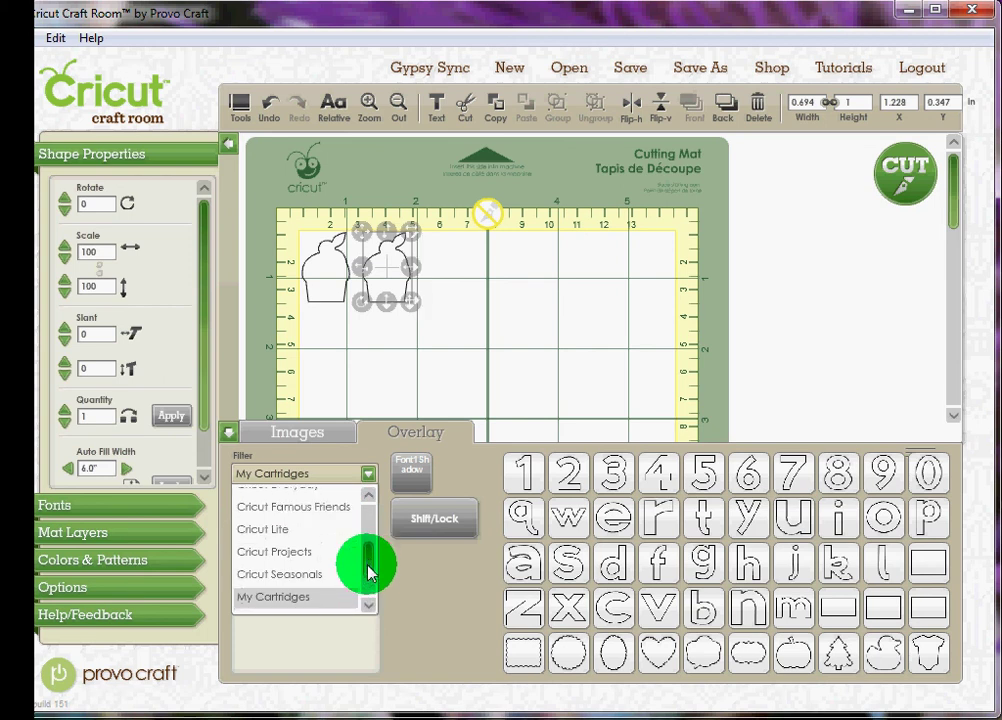
scroll(369, 577, down, 1)
click(322, 557)
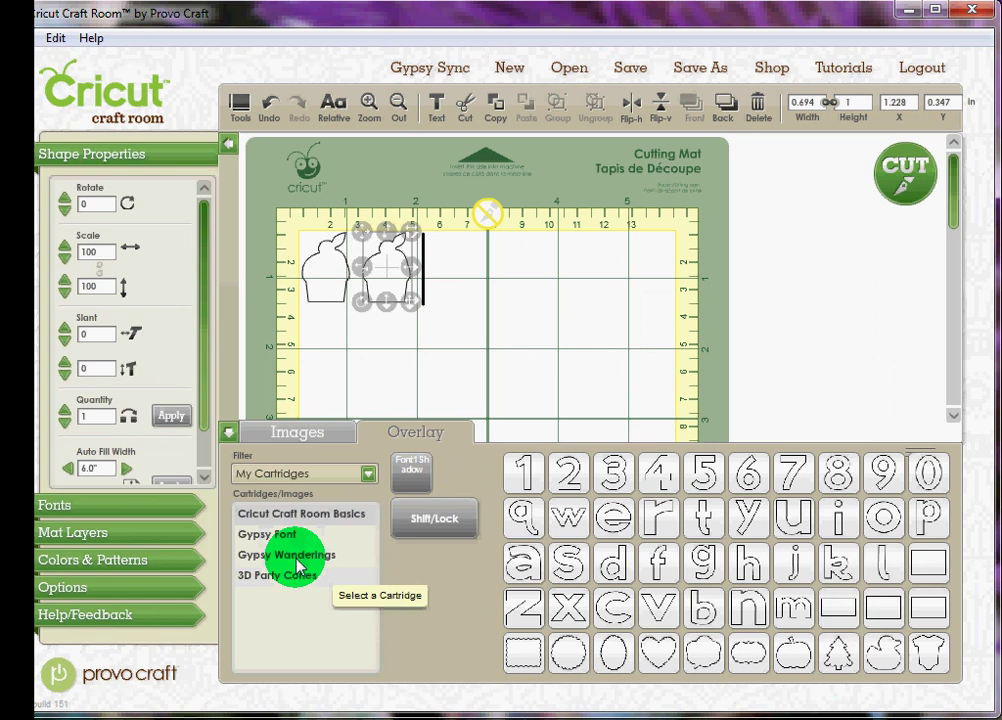
- Load the Gypsy Wanderings overlay and try dragging its heart image onto the mat
click(296, 556)
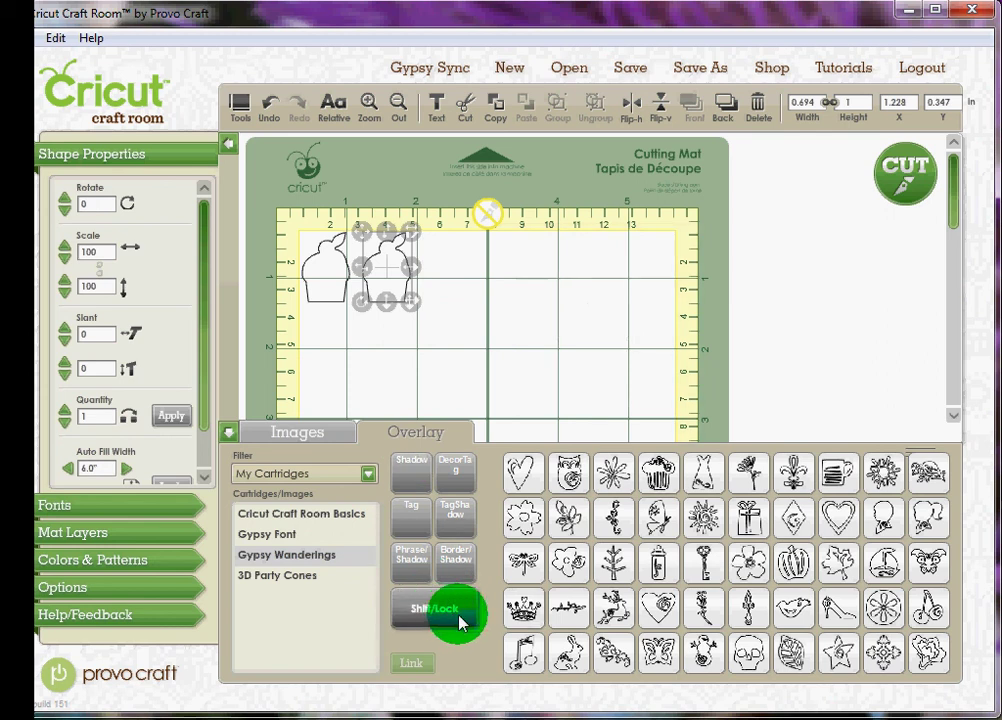
drag(519, 478, 438, 352)
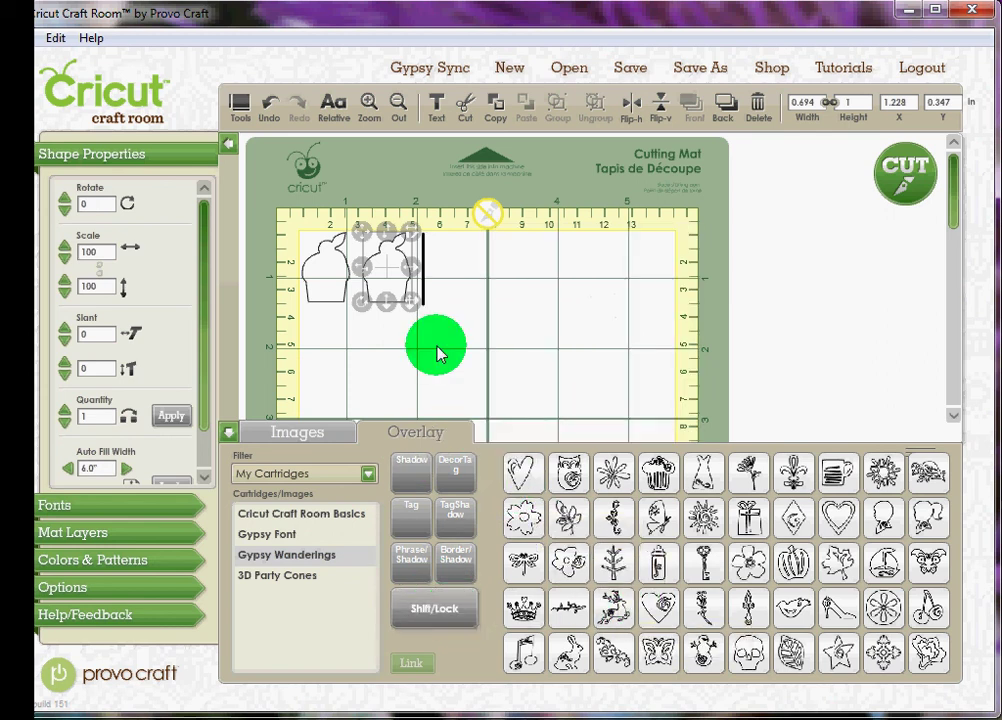
drag(438, 352, 615, 283)
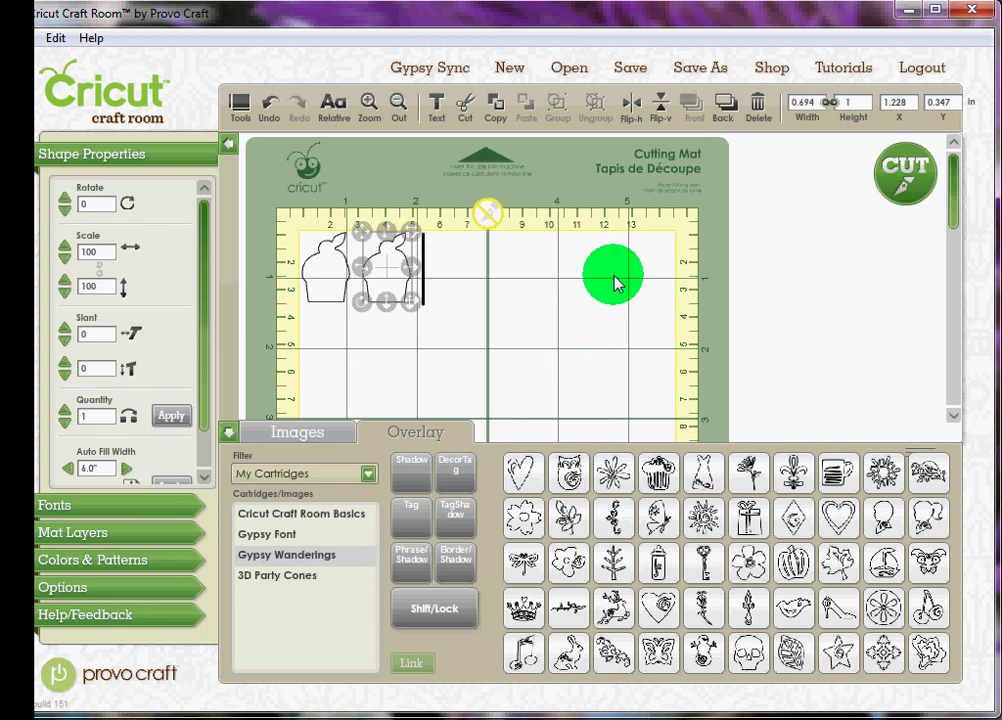